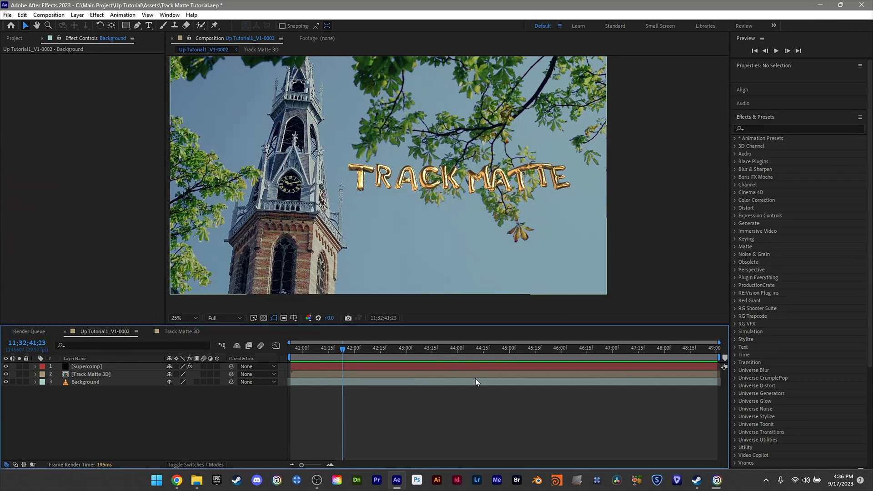
scroll(409, 204, "up", 2)
mouse_move(348, 203)
left_mouse_down()
mouse_move(487, 210)
mouse_move(345, 214)
left_mouse_up()
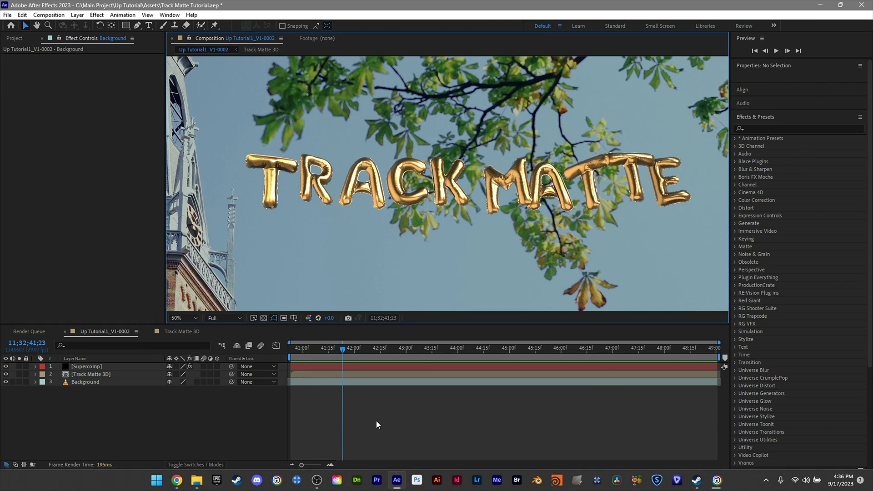
left_click(86, 367)
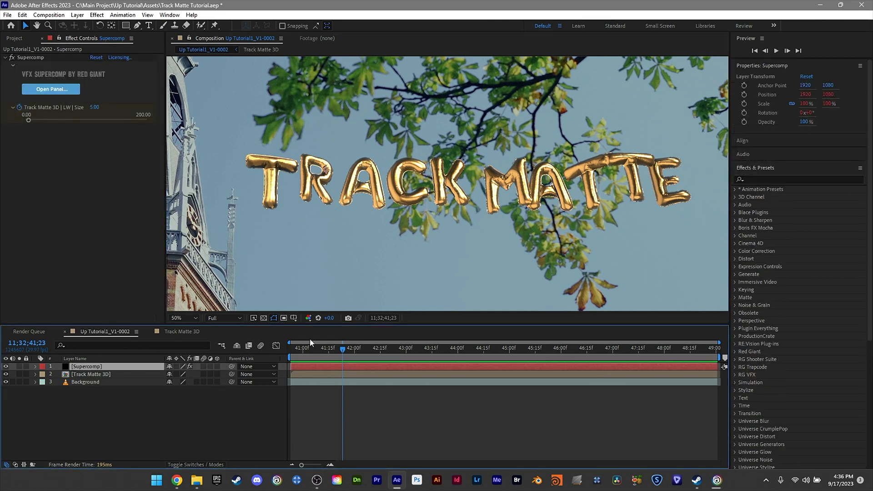
scroll(365, 135, "down", 2)
left_click_drag(342, 167, 380, 171)
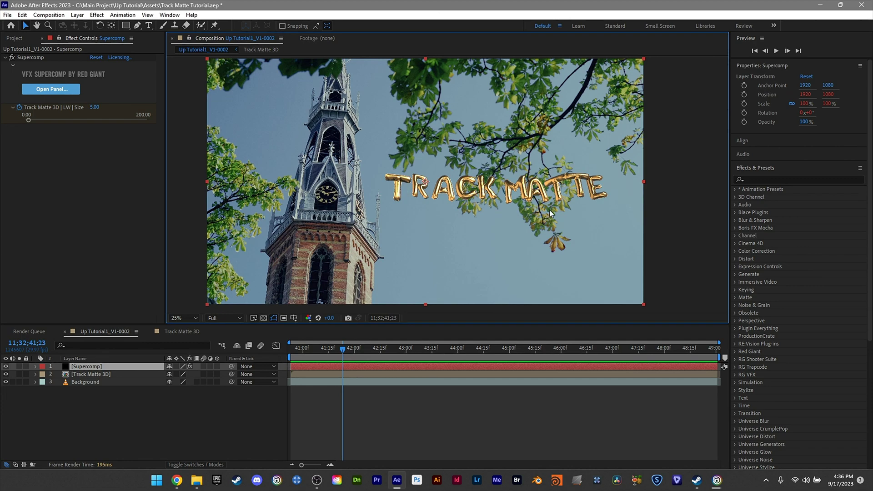
left_click_drag(564, 147, 533, 105)
scroll(533, 105, "up", 2)
left_click_drag(428, 110, 523, 114)
scroll(520, 122, "down", 2)
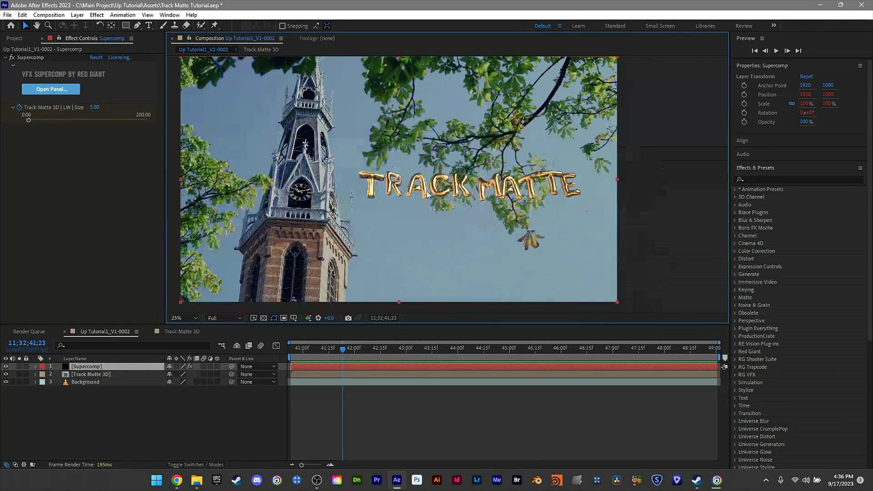
left_click(93, 437)
Duplicate the Background layer and move the Background 2 copy to the top of the stack
left_click(87, 382)
key("ctrl+d")
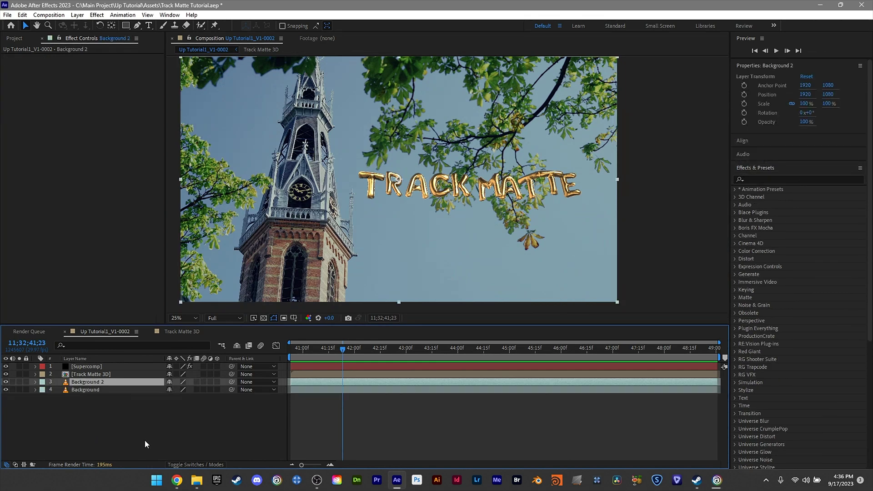
left_click_drag(91, 384, 93, 364)
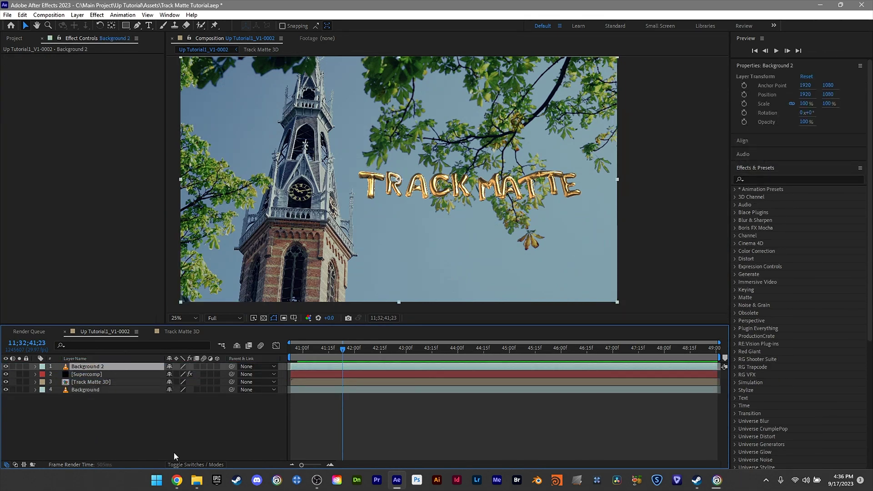
left_click(342, 411)
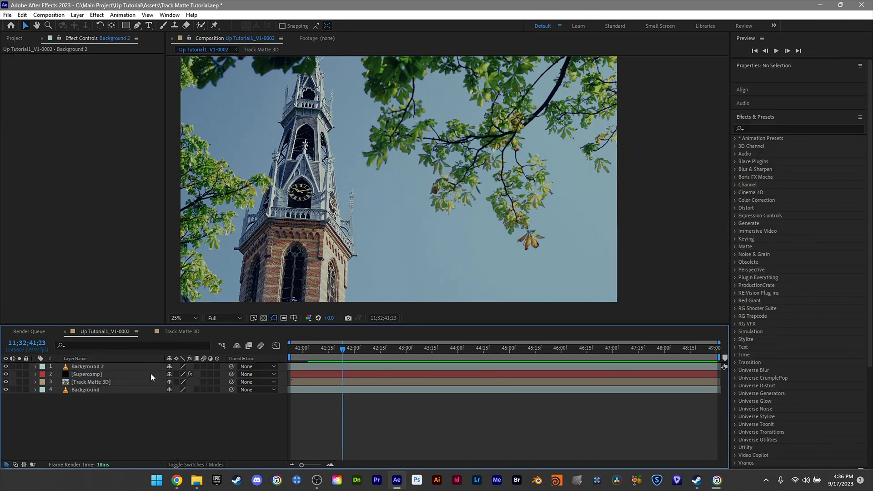
Apply the Black & White effect to Background 2, found by searching 'black'
left_click(88, 367)
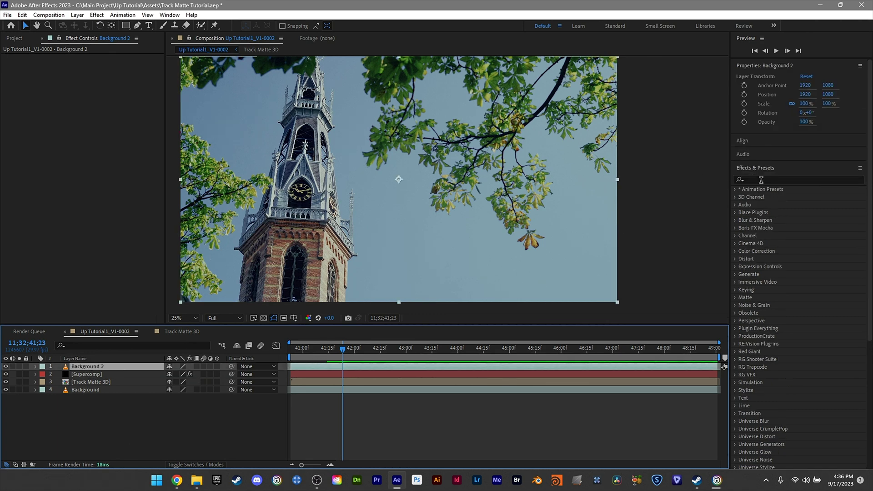
left_click(797, 180)
type("black")
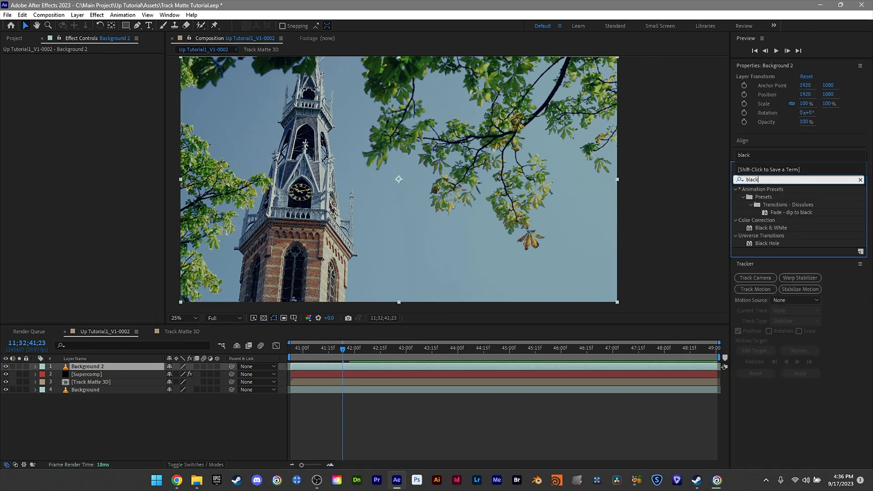
left_click_drag(773, 228, 91, 367)
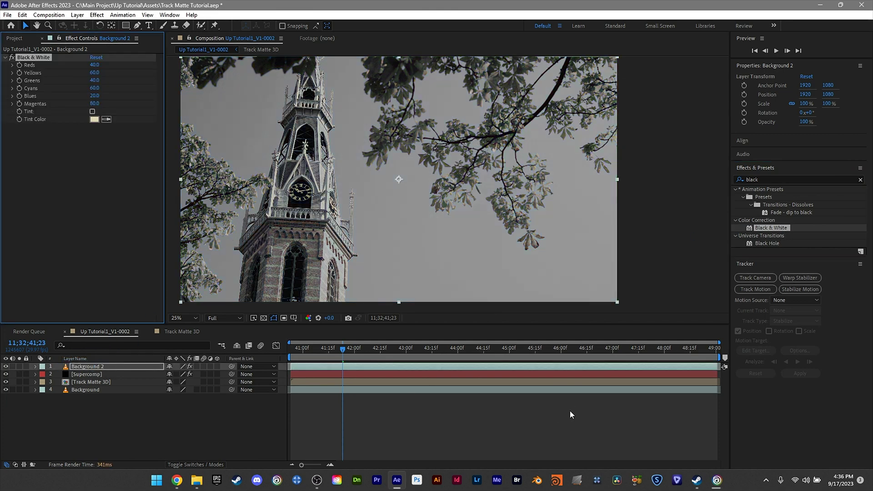
Lower the Black & White Greens value to -119 while zoomed in on the leaves
scroll(579, 174, "up", 2)
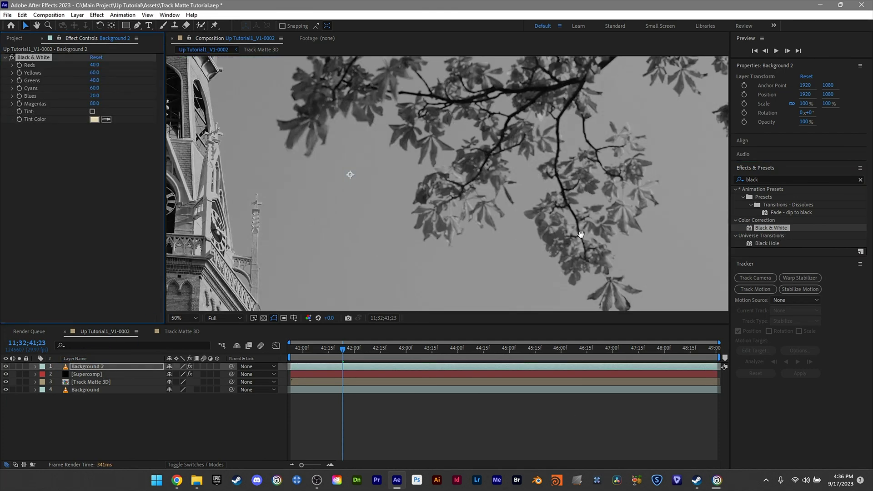
scroll(569, 150, "down", 2)
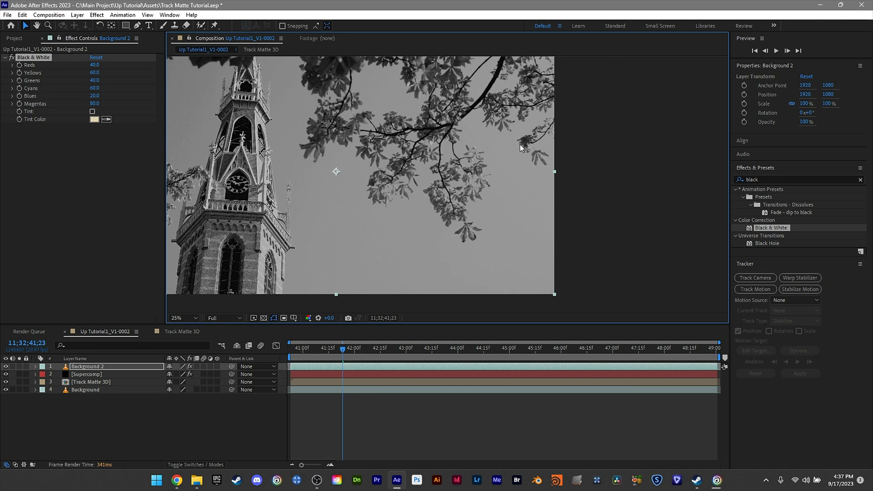
left_click_drag(499, 149, 536, 193)
key("period")
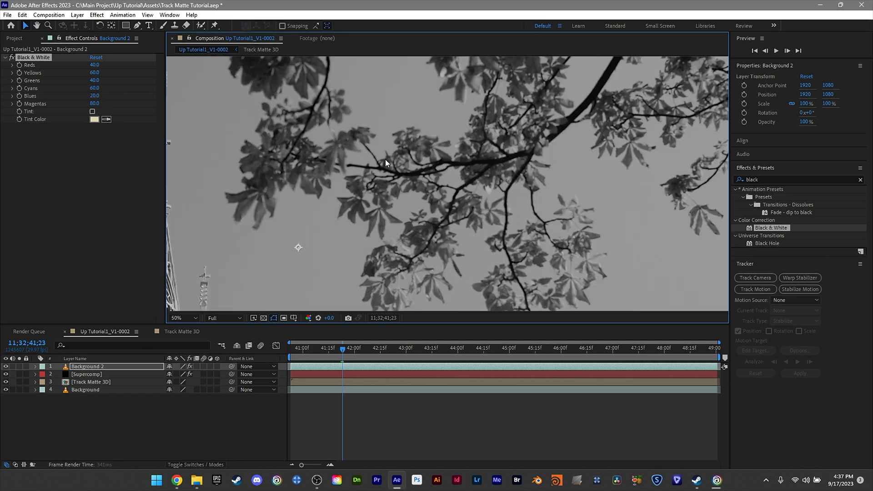
left_click_drag(95, 83, 34, 96)
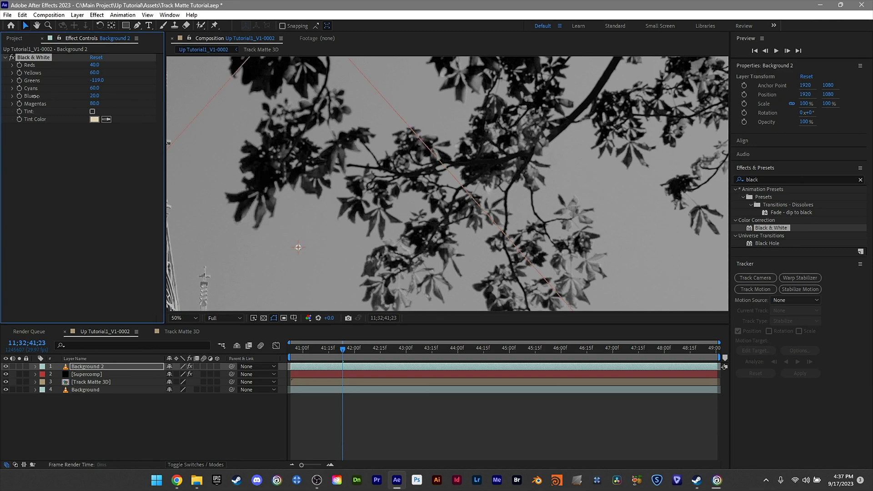
Lower Yellows to -190 so the leaves go black, and set Blues to -67
scroll(412, 111, "down", 2)
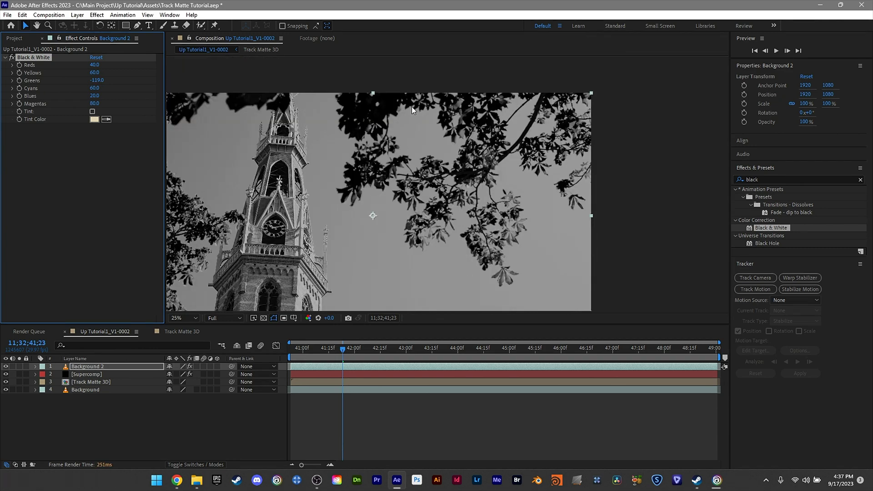
scroll(412, 110, "up", 2)
left_click_drag(302, 137, 325, 61)
key("v")
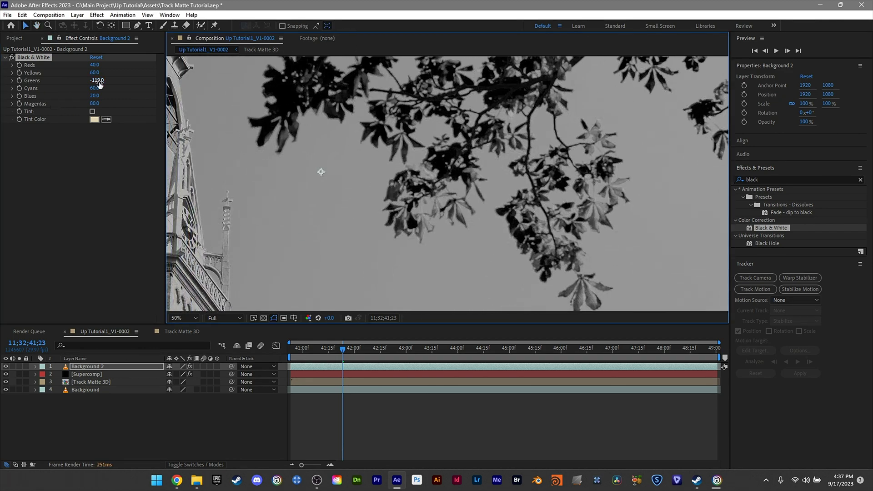
left_click_drag(90, 73, 1, 90)
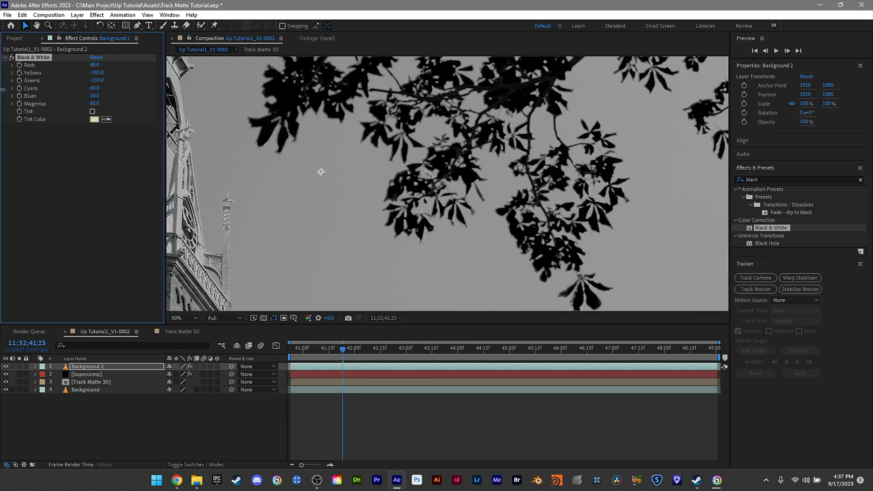
key("comma")
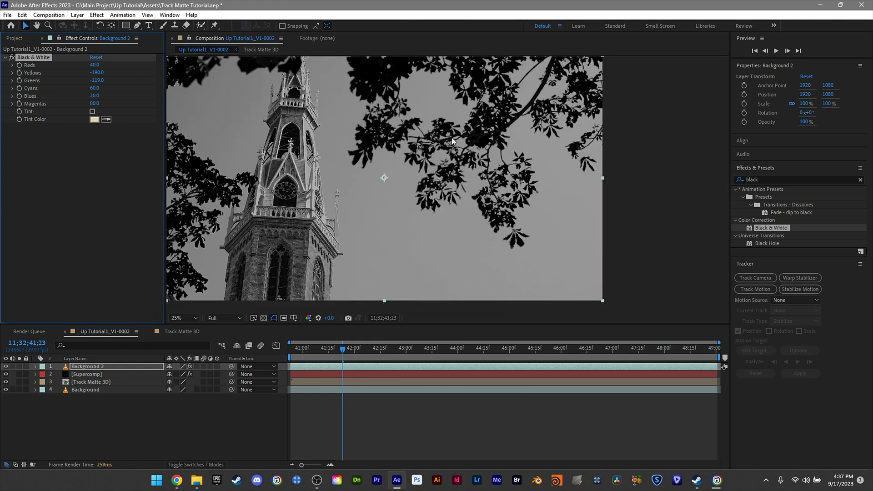
mouse_move(518, 145)
left_mouse_down()
mouse_move(497, 169)
mouse_move(506, 149)
left_mouse_up()
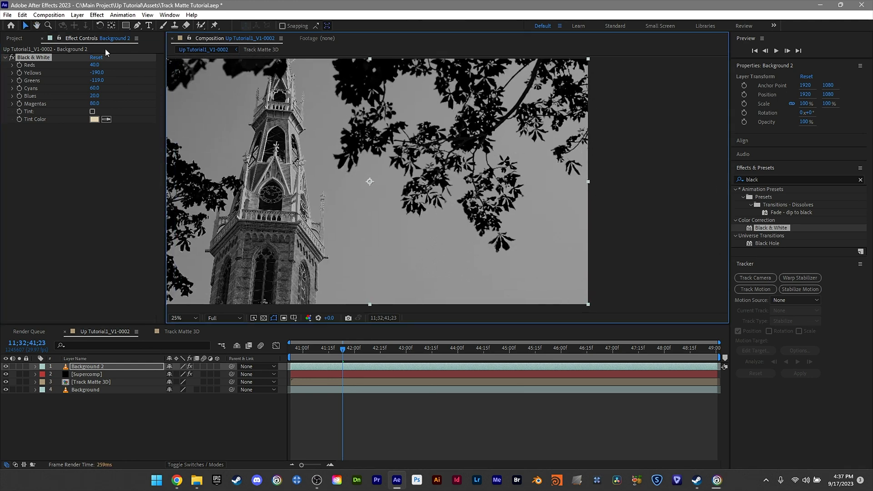
left_click_drag(94, 95, 216, 100)
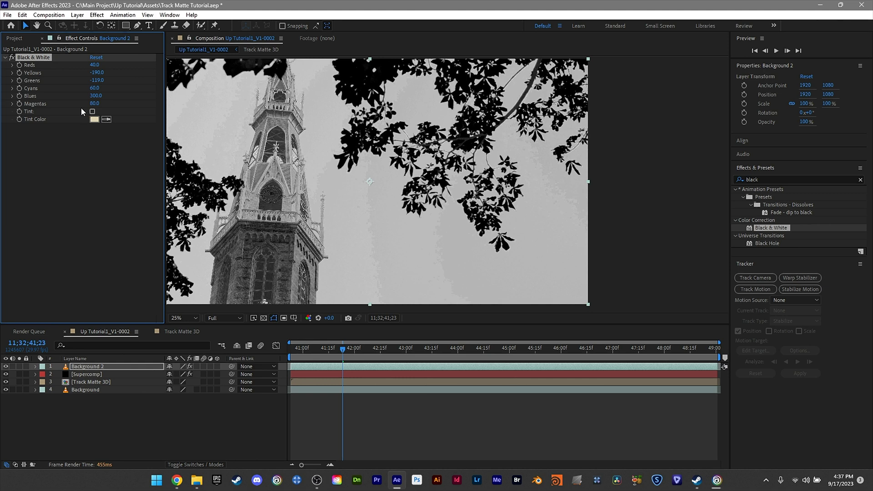
Raise Black & White Cyans to 300 to whiten the sky, then inspect the leaf silhouettes up close
left_click_drag(121, 87, 206, 94)
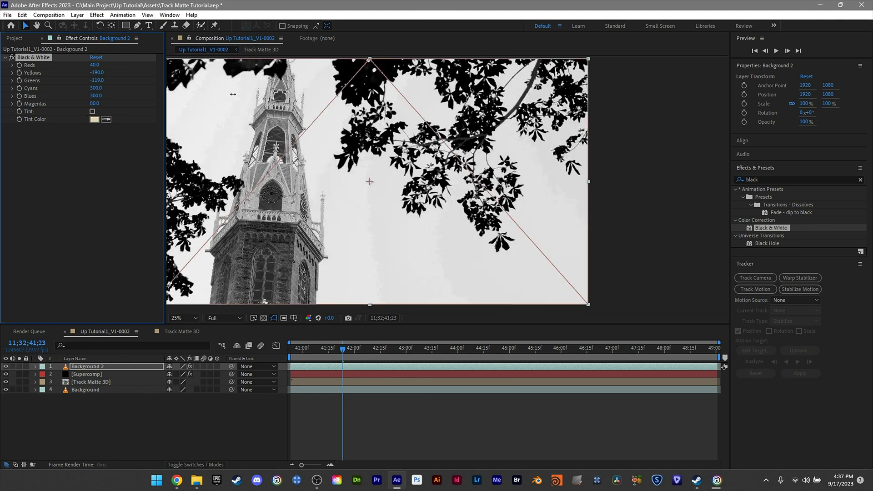
left_click(435, 418)
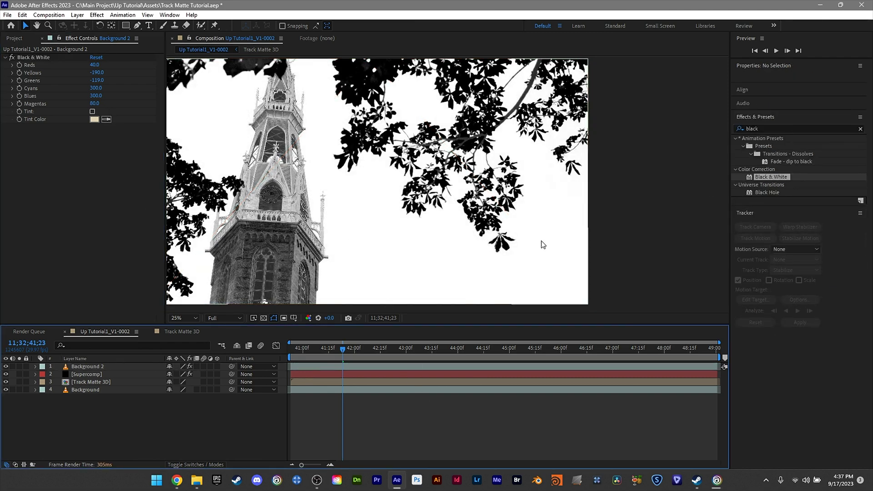
scroll(541, 243, "up", 2)
left_click_drag(296, 143, 357, 268)
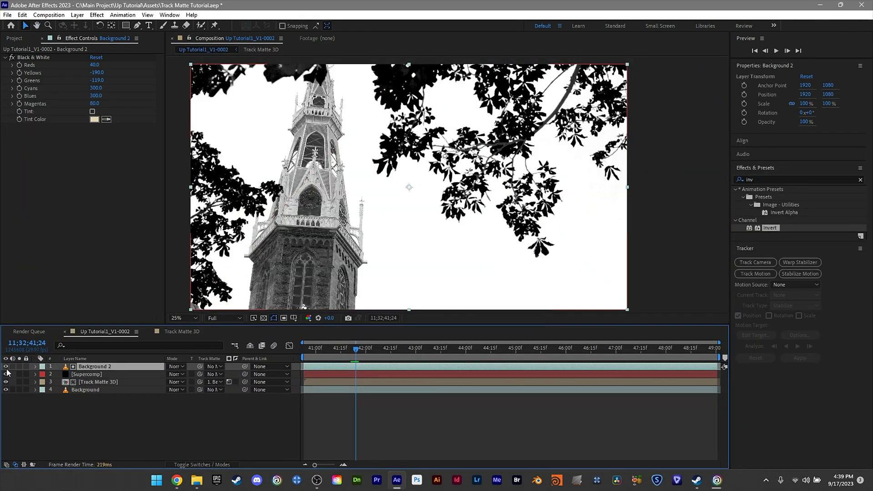
Hide Background 2 and move the Supercomp layer to position 1, then check the letters behind the leaves
left_click(6, 366)
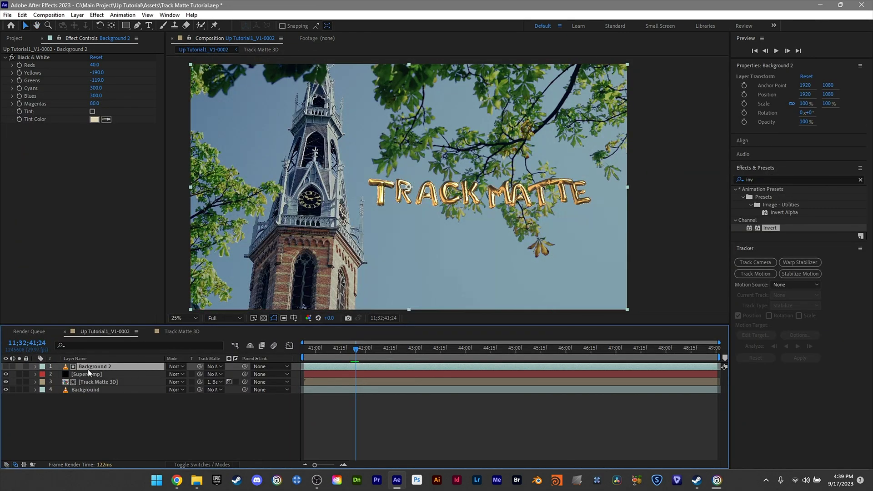
left_click(98, 382)
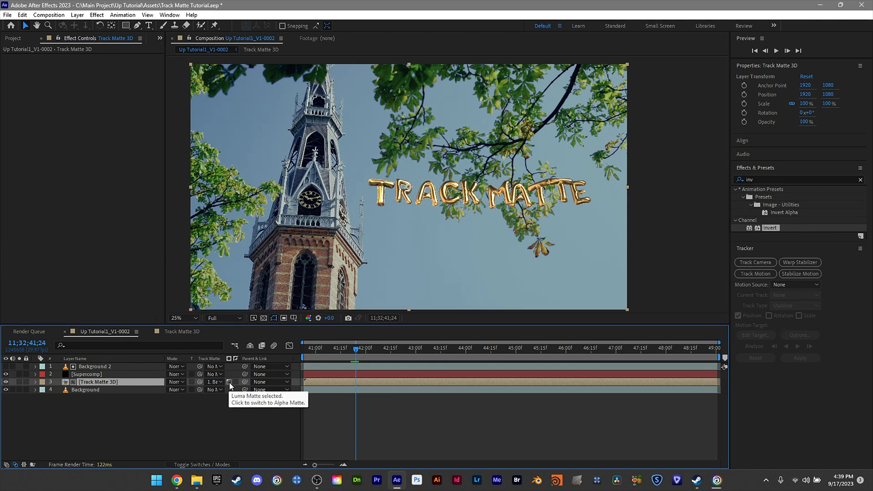
left_click(81, 374)
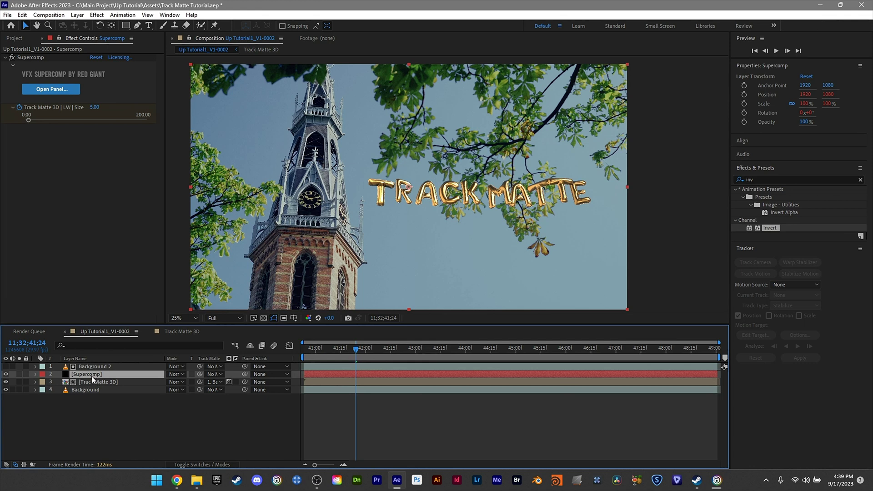
left_click_drag(92, 376, 95, 364)
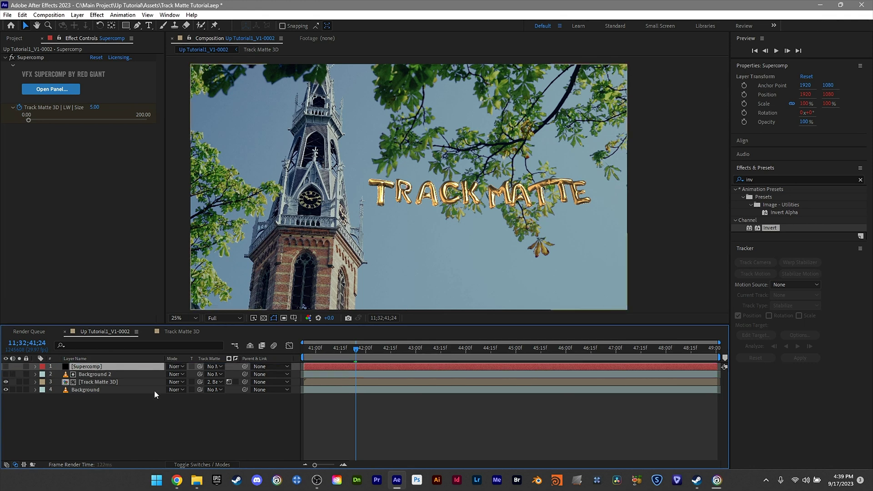
scroll(522, 258, "up", 4)
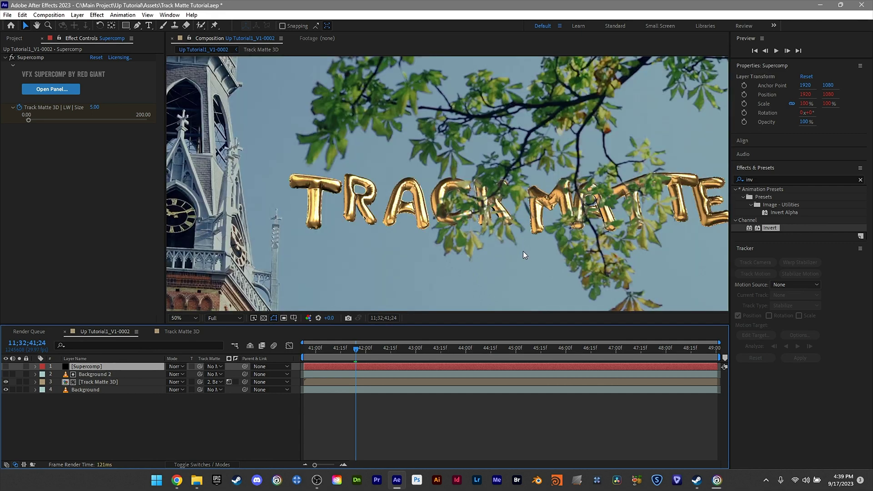
left_click_drag(447, 245, 418, 247)
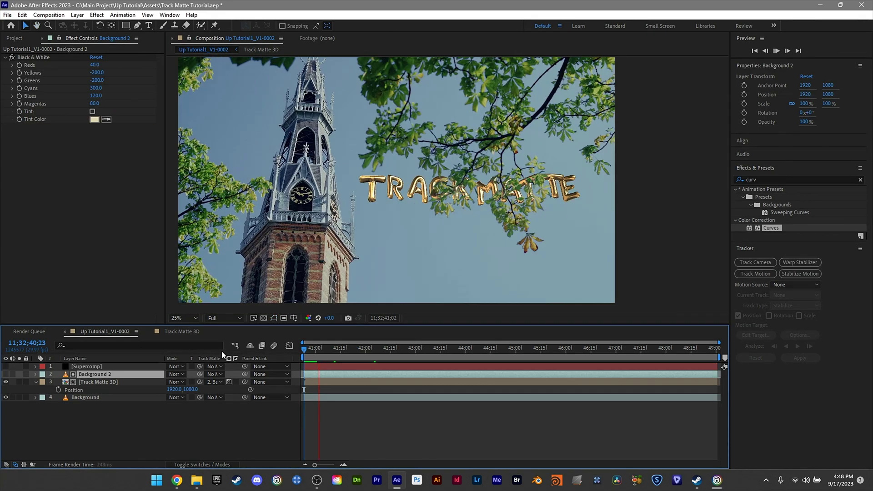
Stop playback and pan across the TRACK MATTE lettering to inspect the matte
key("space")
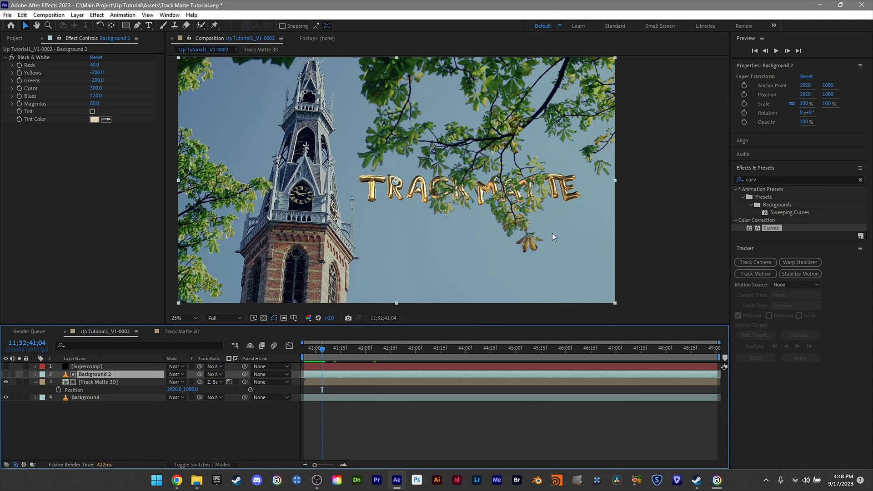
scroll(551, 239, "up", 3)
left_click_drag(492, 229, 339, 216)
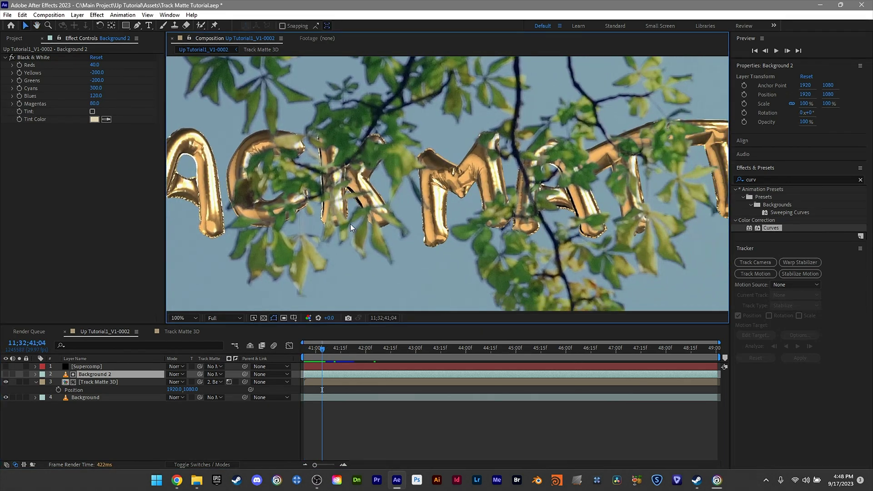
left_click_drag(241, 208, 378, 202)
scroll(370, 200, "up", 1)
scroll(359, 182, "up", 2)
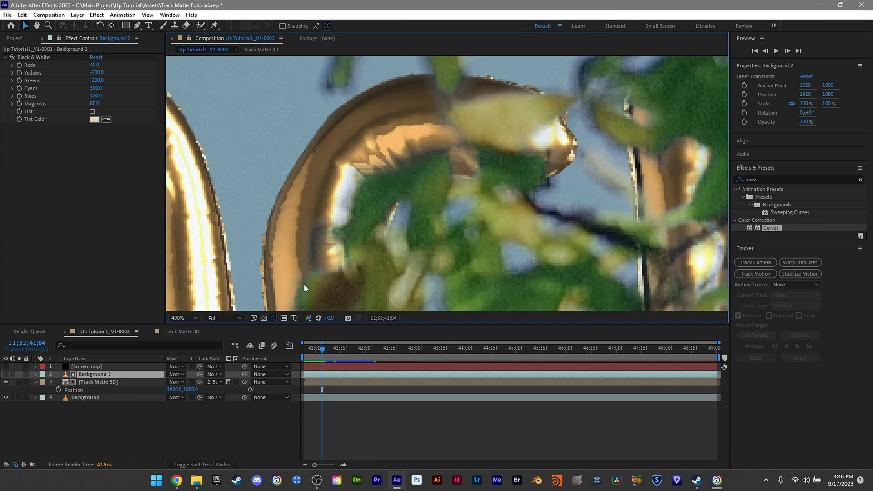
scroll(351, 265, "down", 1)
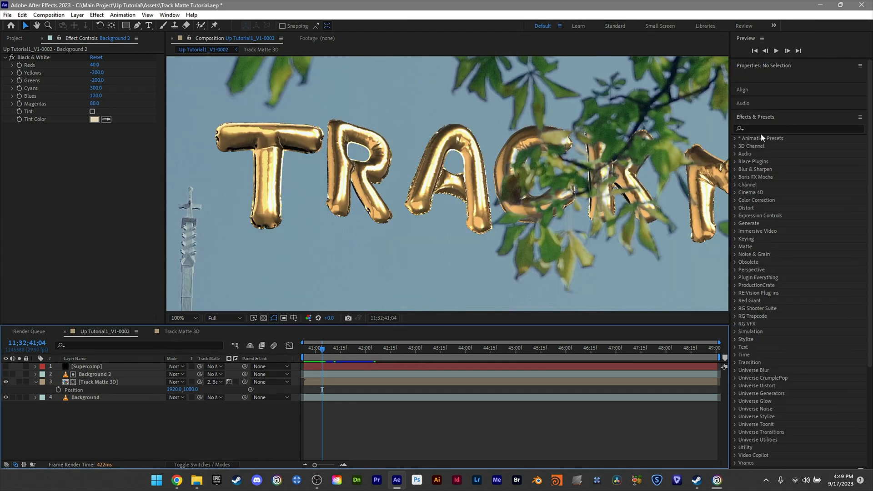
Apply the Curves effect to Background 2, found by searching 'curv'
left_click(800, 129)
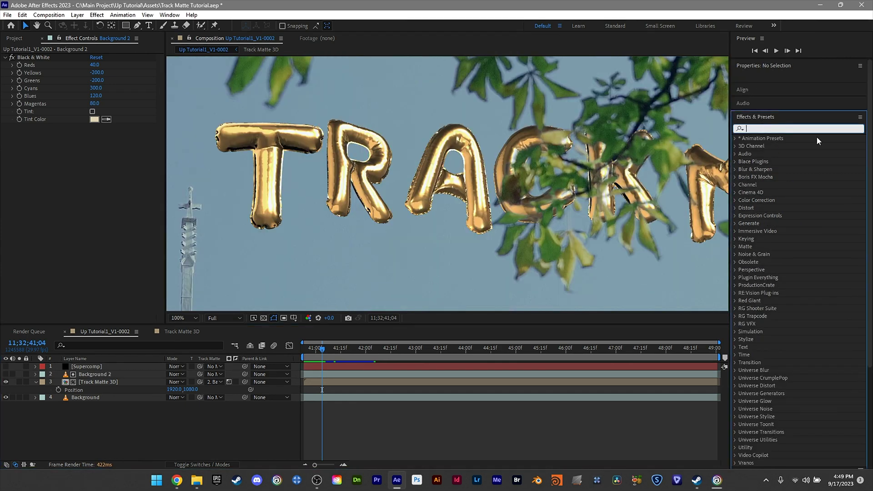
type("curv")
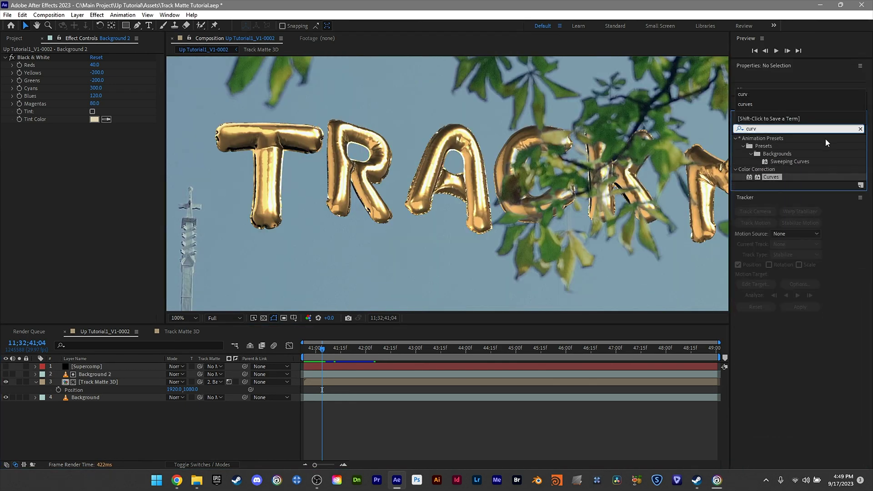
left_click(769, 176)
left_click_drag(770, 176, 98, 373)
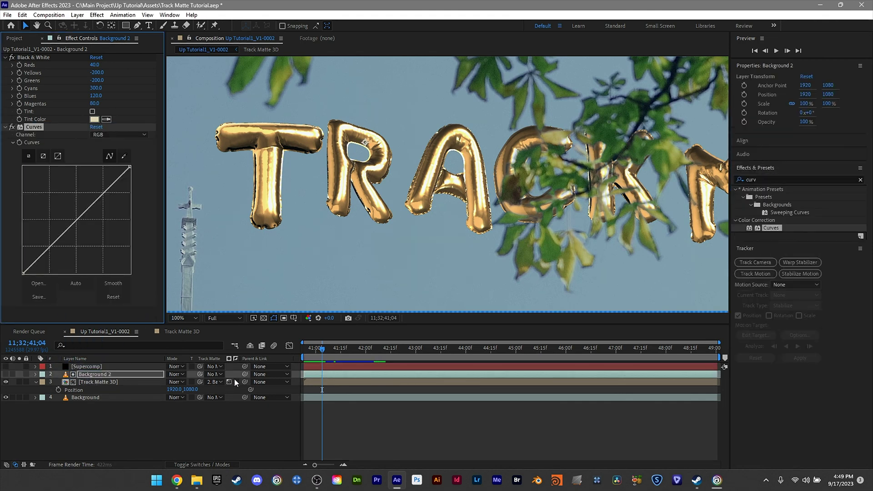
Raise a Curves highlight point on Background 2 to brighten the matte
left_click_drag(711, 137, 457, 135)
scroll(457, 135, "up", 1)
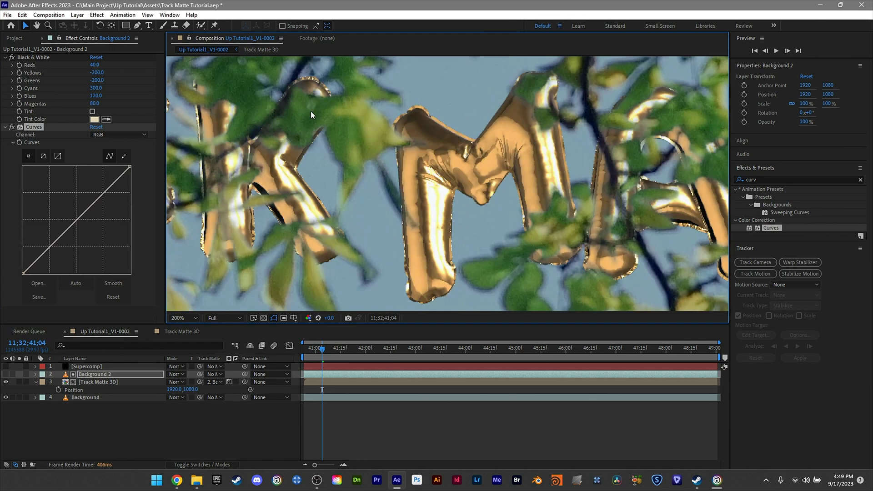
left_click_drag(311, 112, 464, 150)
key("v")
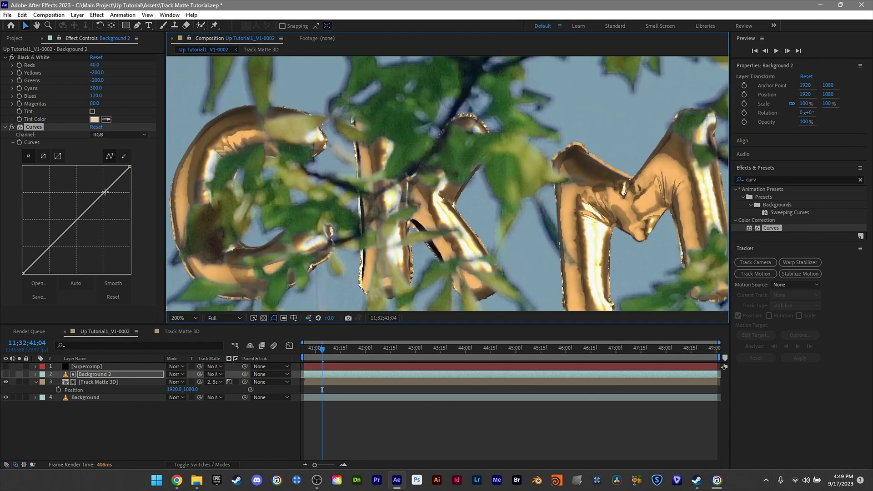
left_click_drag(95, 201, 83, 188)
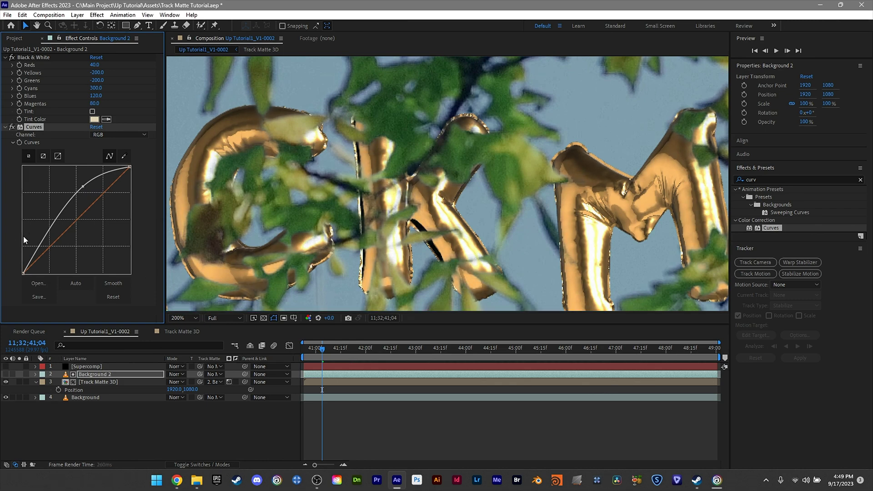
Raise the highlight point further and pull a lower point down into a steep S-curve
scroll(313, 218, "down", 1)
left_click_drag(312, 218, 374, 205)
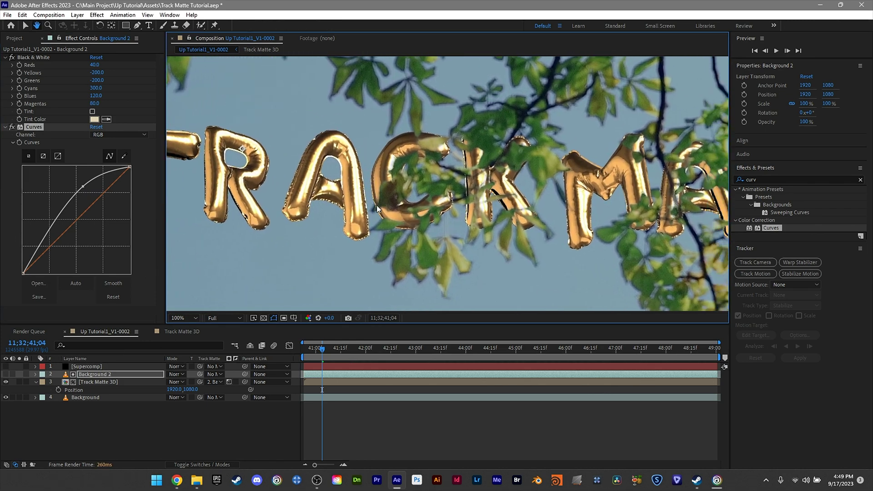
scroll(373, 205, "up", 1)
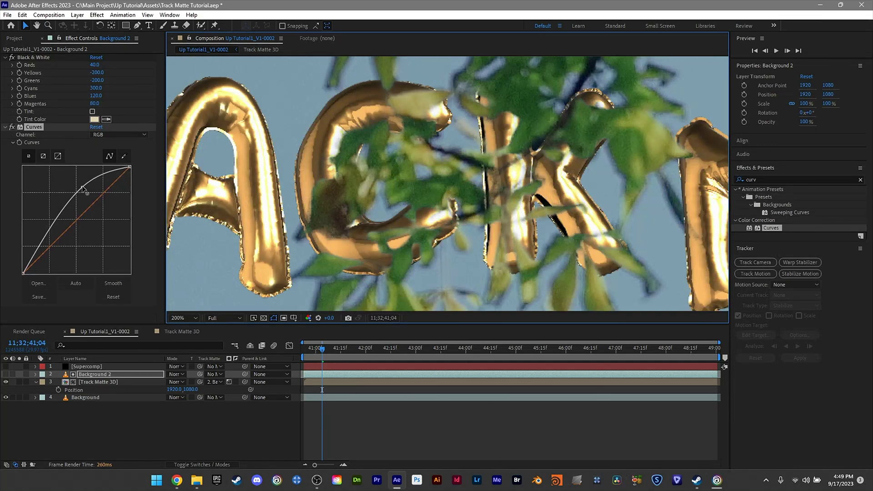
left_click_drag(84, 188, 86, 167)
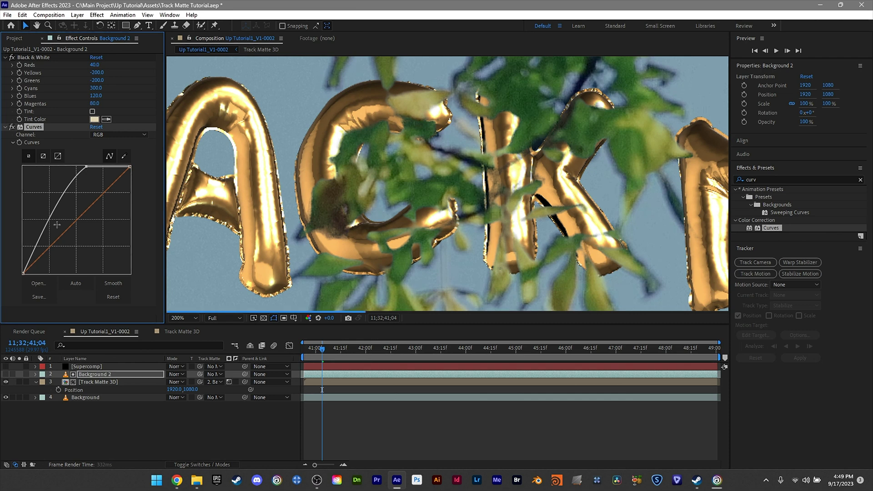
left_click_drag(64, 194, 65, 237)
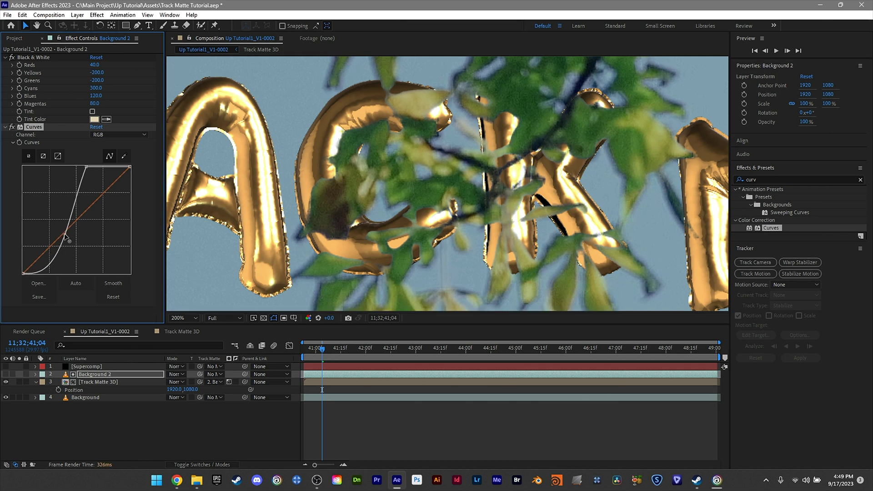
left_click_drag(65, 237, 66, 235)
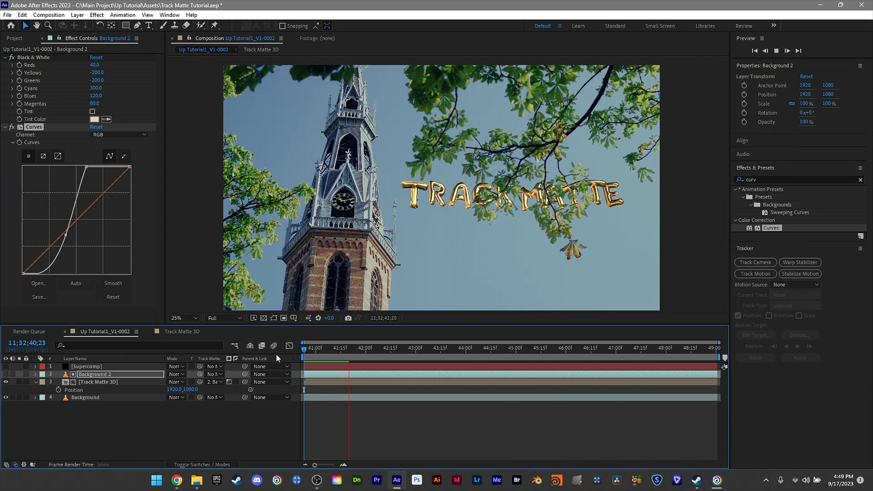
key("ctrl+shift+a")
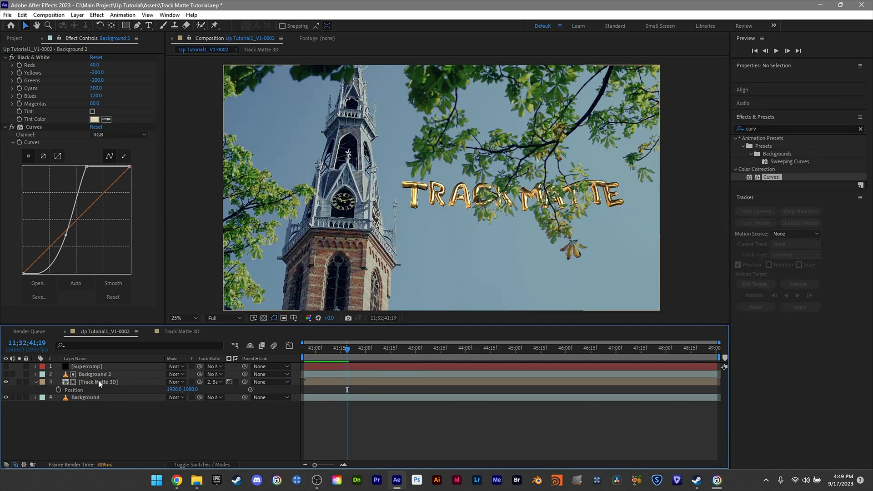
Set Track Matte 3D's Position to 1920, 912 and preview the balloons among the branches
left_click(99, 382)
left_click_drag(191, 389, 147, 389)
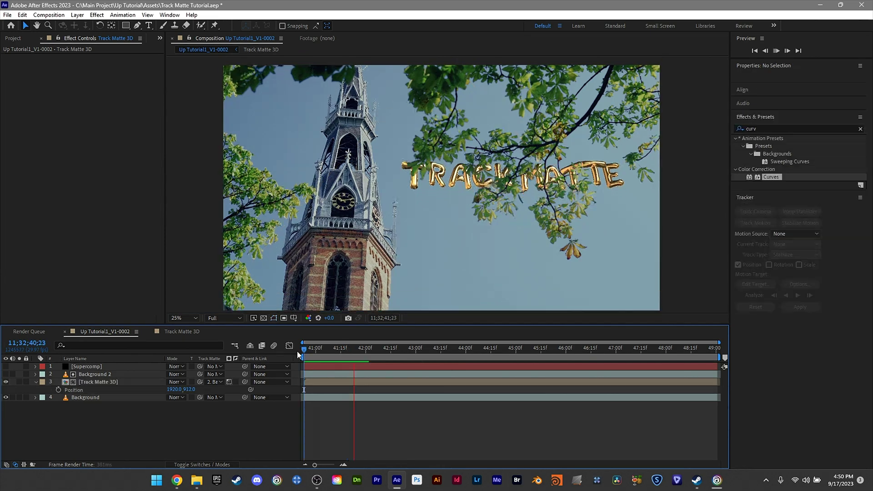
key("space")
scroll(447, 169, "up", 3)
left_click_drag(447, 148, 491, 157)
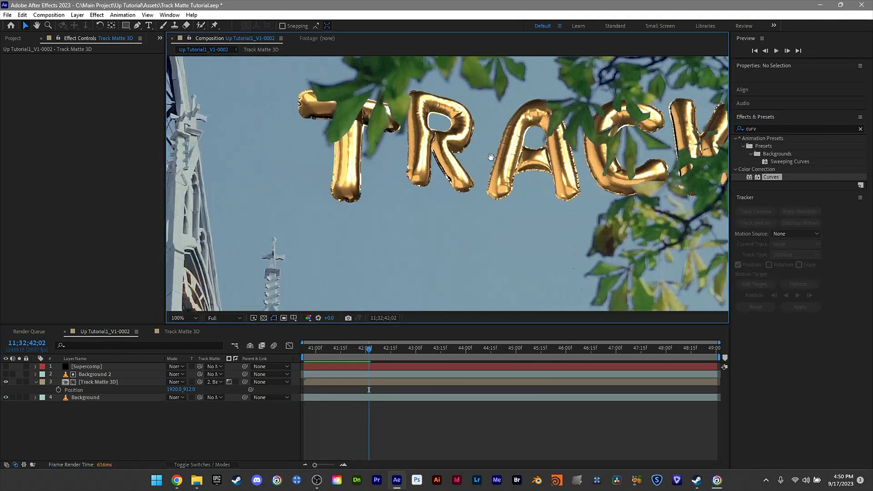
scroll(561, 206, "up", 2)
scroll(559, 209, "down", 6)
scroll(444, 206, "up", 2)
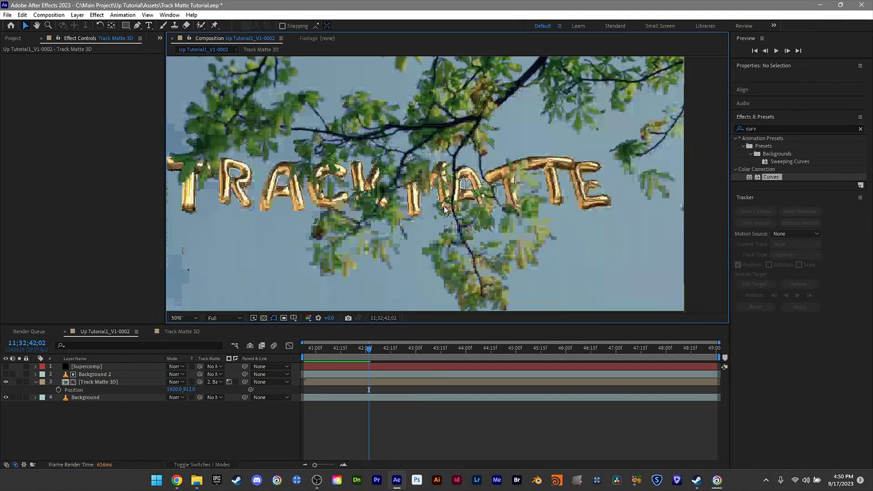